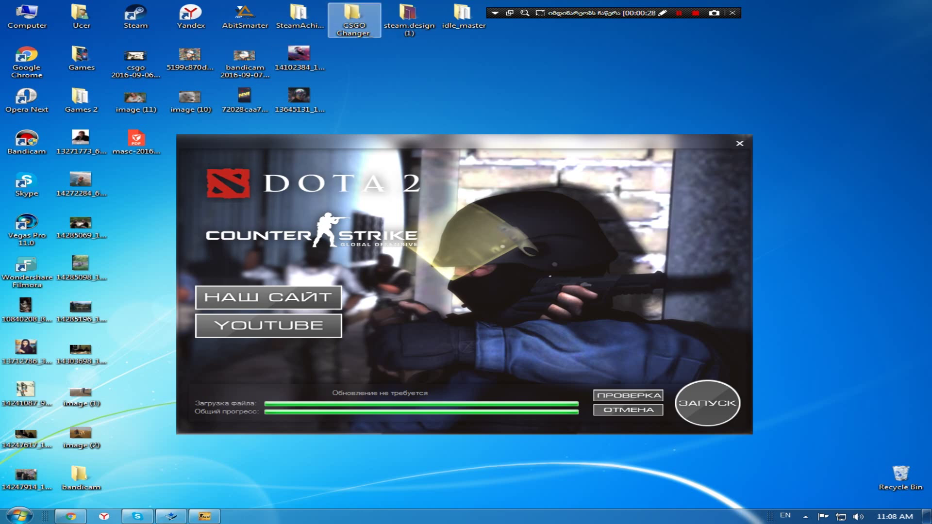
# View the contents of the CSGO Changer_ folder, close it, and accept the CS:GO Changer licence agreement to start the program
pyautogui.doubleClick(353, 19)
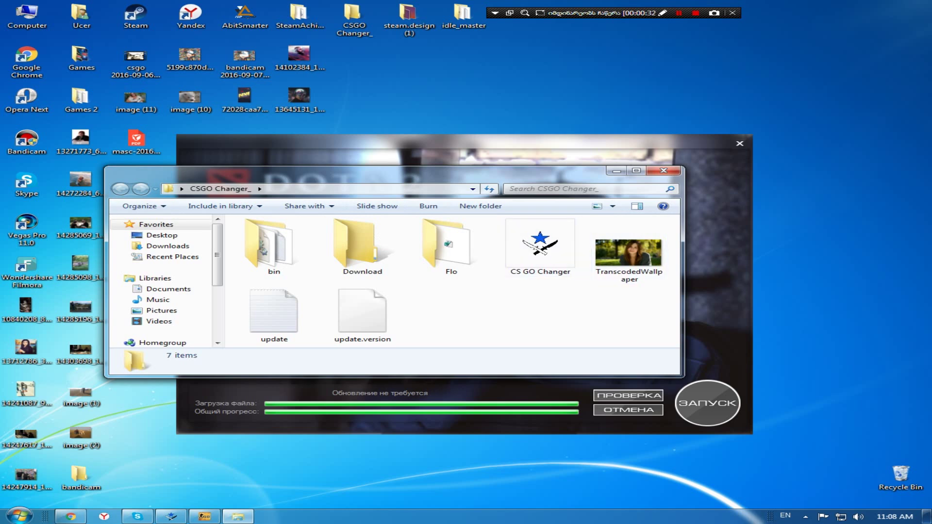
pyautogui.click(663, 170)
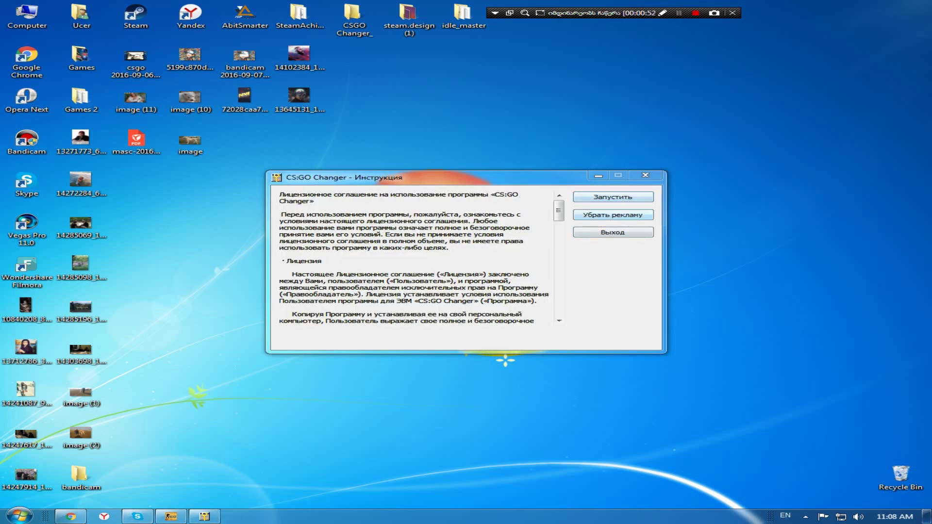
pyautogui.press('Return')
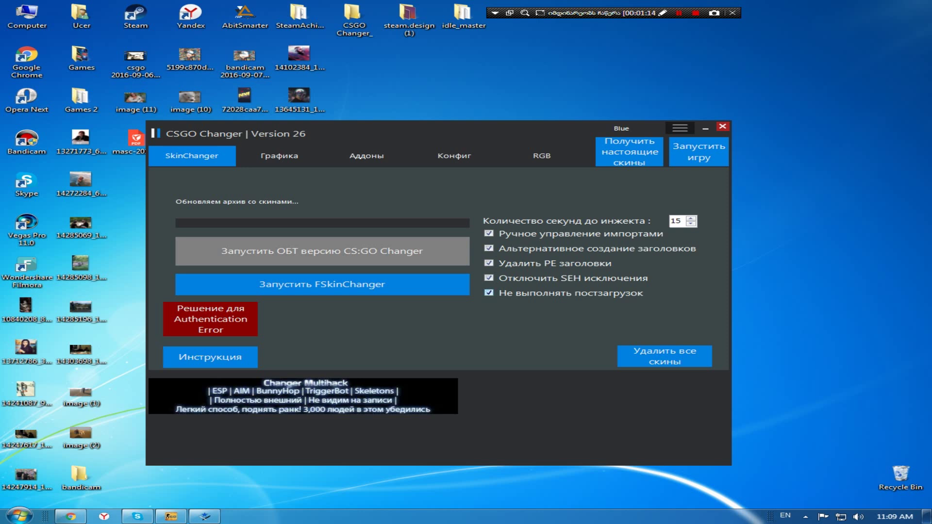
# Turn off all five injection options and set the number of seconds before injection to 20
pyautogui.click(488, 293)
pyautogui.click(488, 278)
pyautogui.click(488, 263)
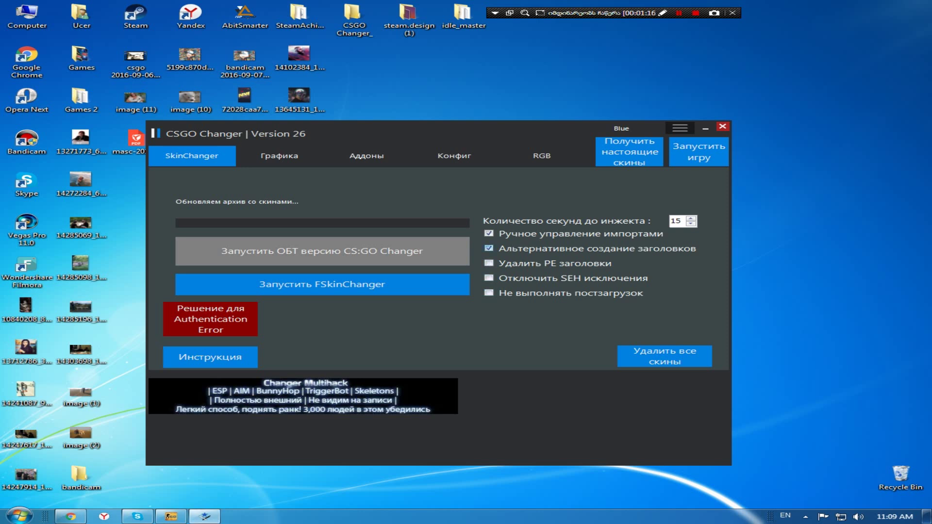
pyautogui.click(488, 248)
pyautogui.click(488, 234)
pyautogui.click(690, 218)
pyautogui.click(690, 218)
pyautogui.click(690, 218)
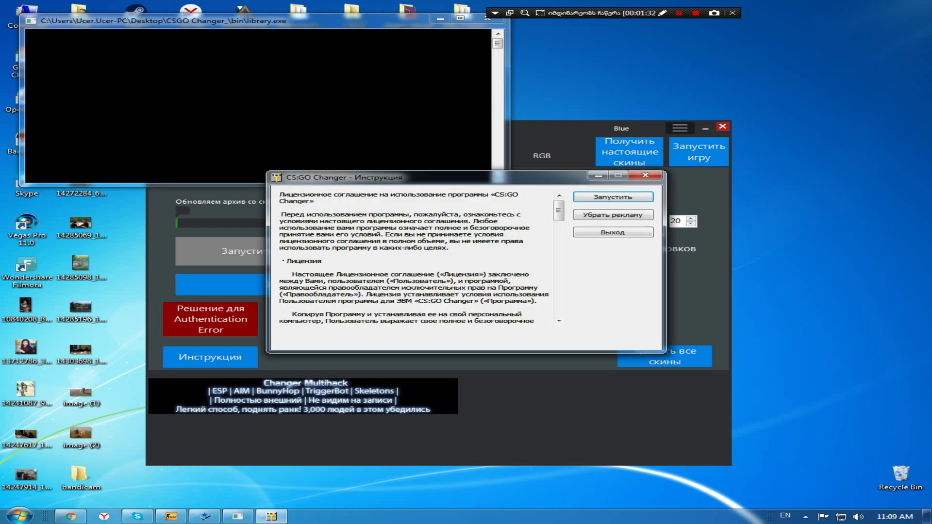
# Move the CS:GO Changer licence window clear of the main window and accept it to launch the skin changer
pyautogui.moveTo(427, 177); pyautogui.dragTo(206, 195)
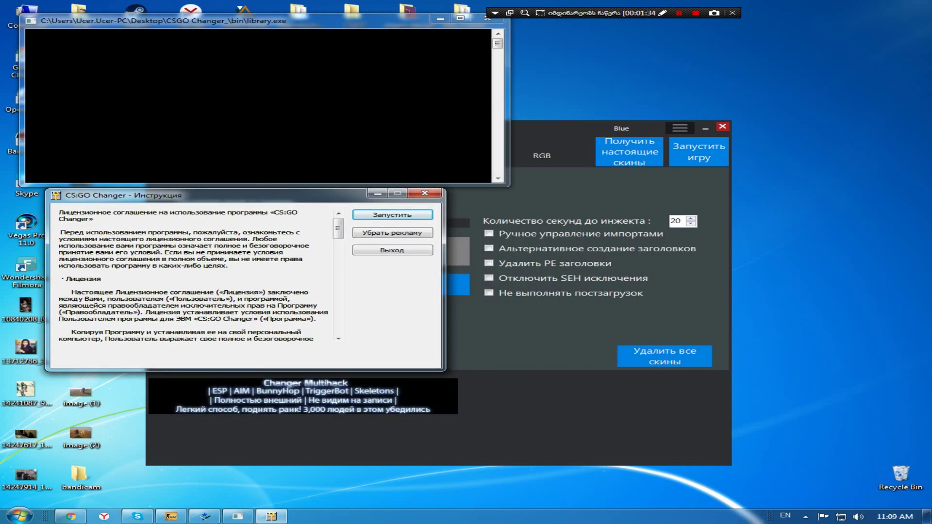
pyautogui.press('Return')
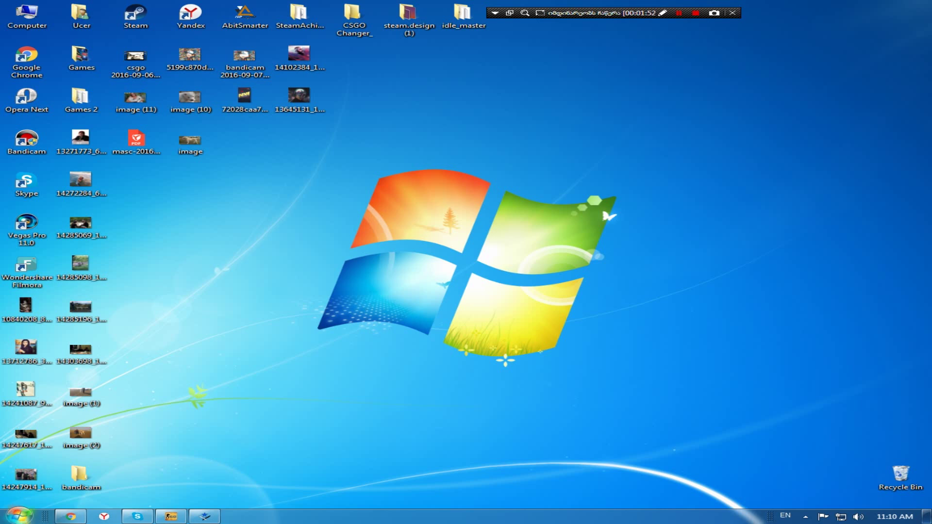
# Switch to Counter-Strike: Global Offensive and find a Deathmatch game with the Active Duty Group maps
pyautogui.click(171, 516)
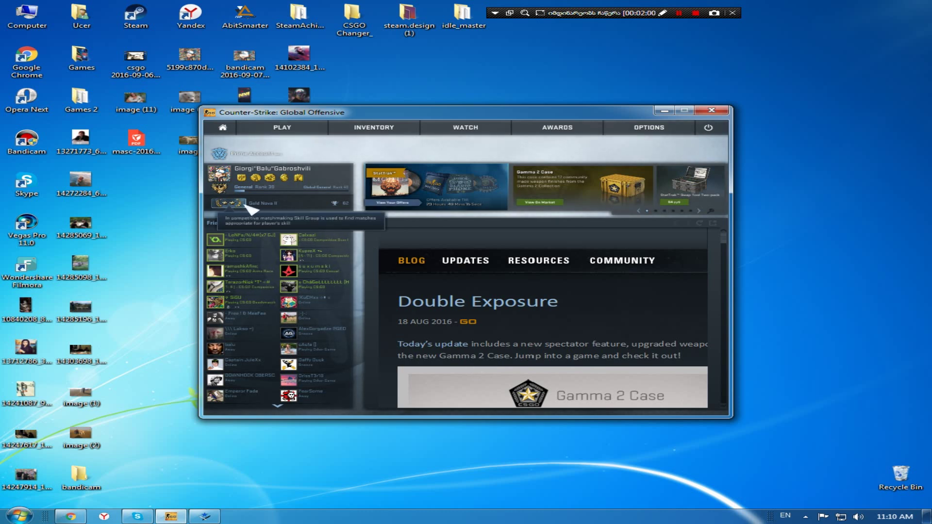
pyautogui.moveTo(282, 128)
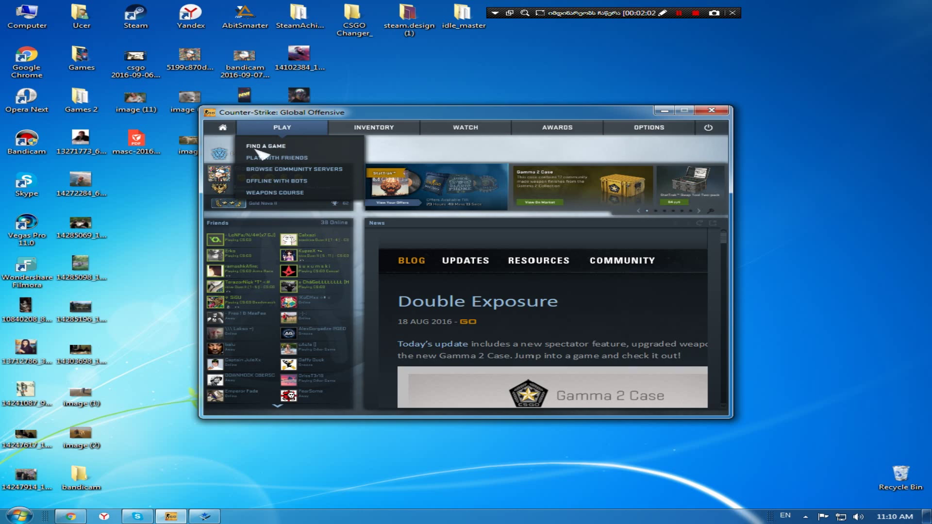
pyautogui.click(258, 182)
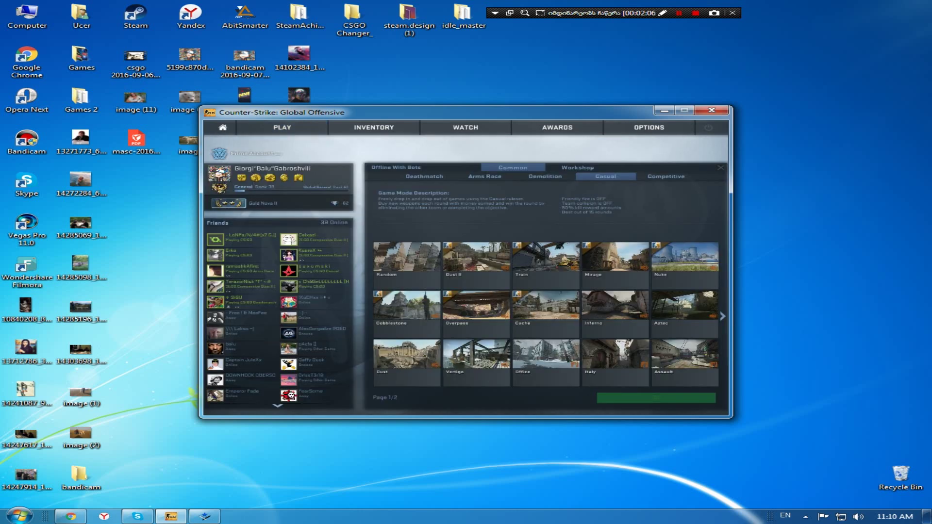
pyautogui.moveTo(289, 130)
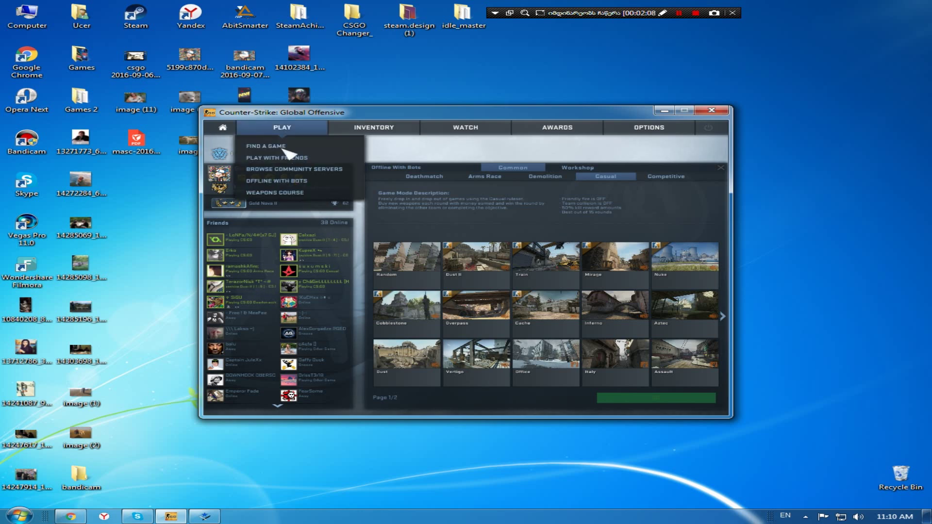
pyautogui.click(289, 148)
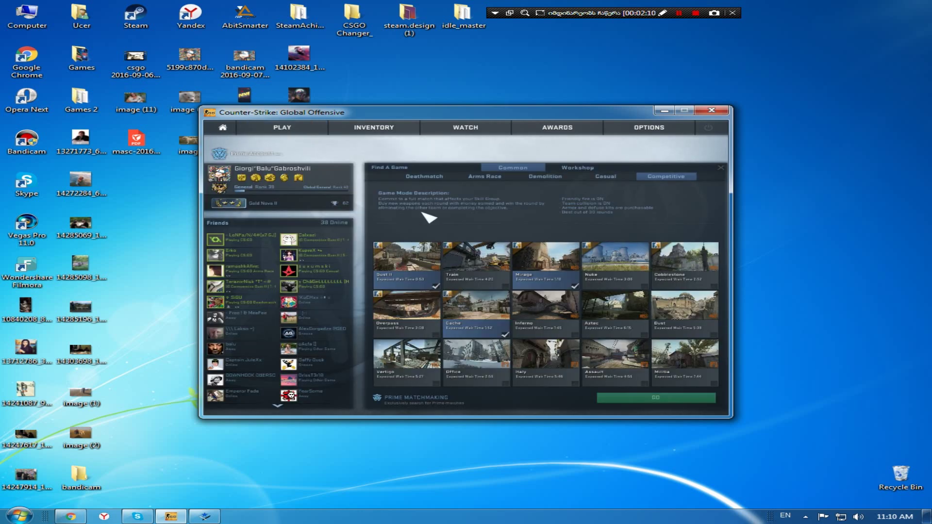
pyautogui.click(425, 176)
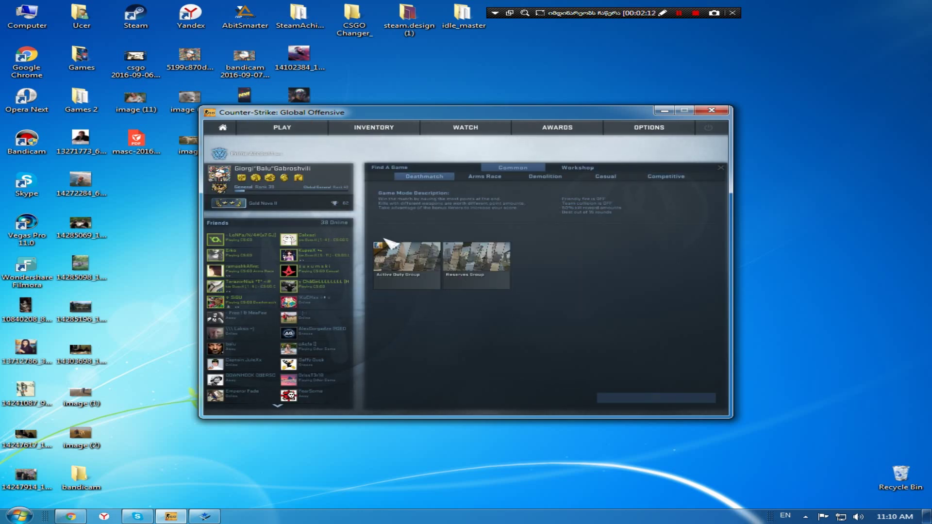
pyautogui.click(432, 280)
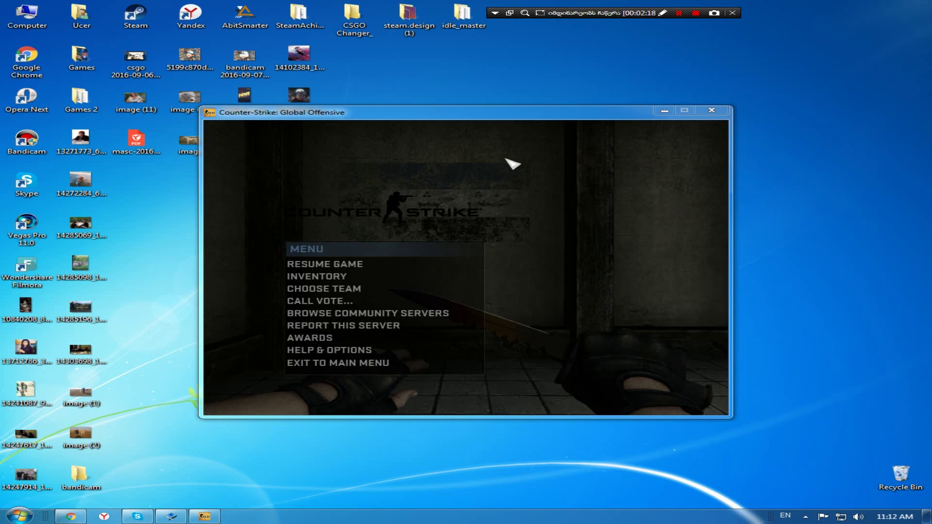
# Resume the match and alternate between the knife and the pistol to examine their current skins
pyautogui.click(357, 265)
pyautogui.press('3')
pyautogui.press('w')
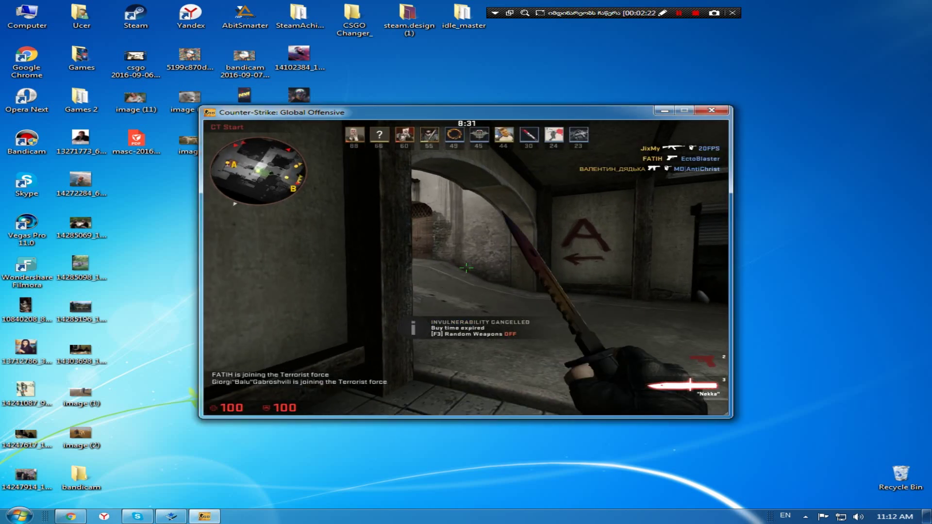
pyautogui.press('2')
pyautogui.press('3')
pyautogui.press('w')
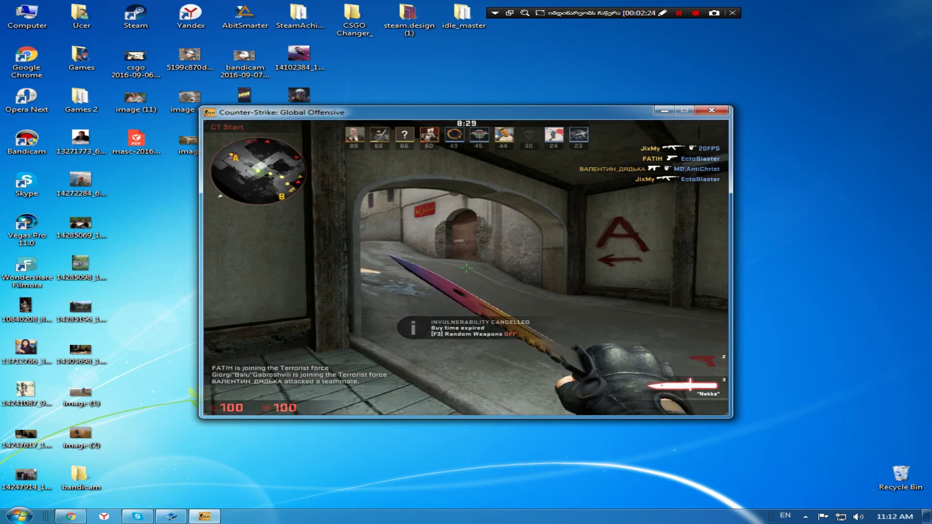
pyautogui.press('2')
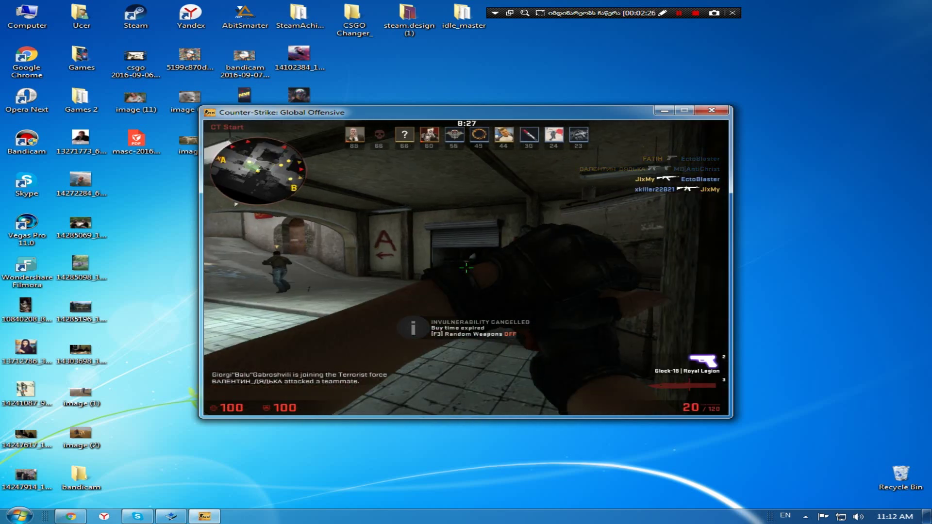
pyautogui.press('3')
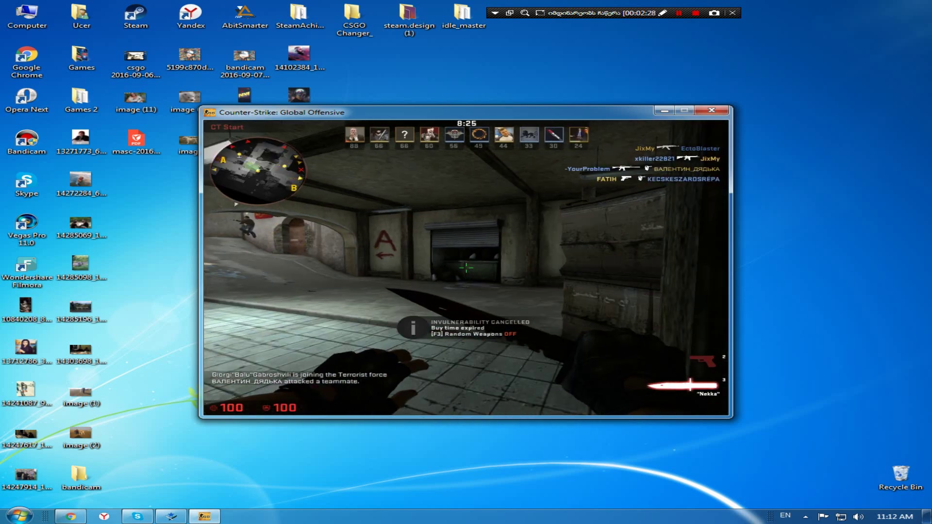
# Open the FSkinChanger window during the match and change the knife model to Karambit
pyautogui.press('Insert')
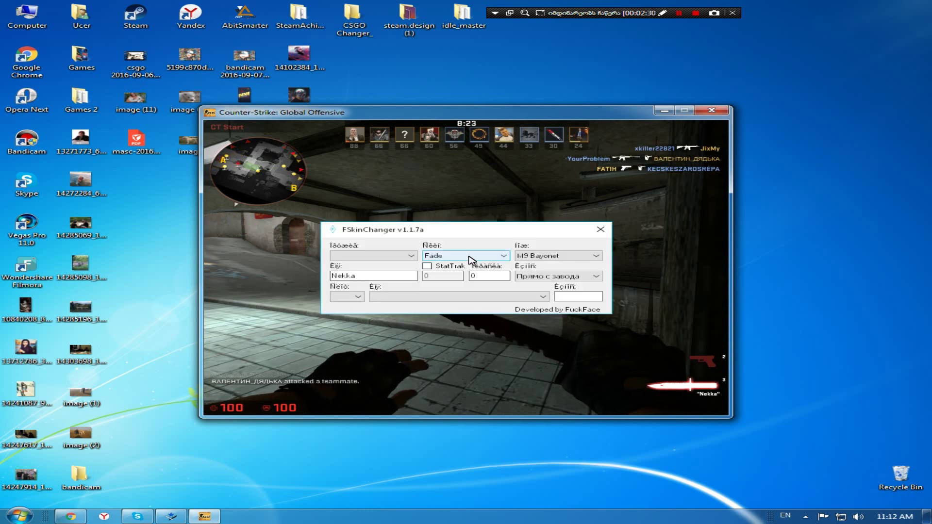
pyautogui.click(493, 257)
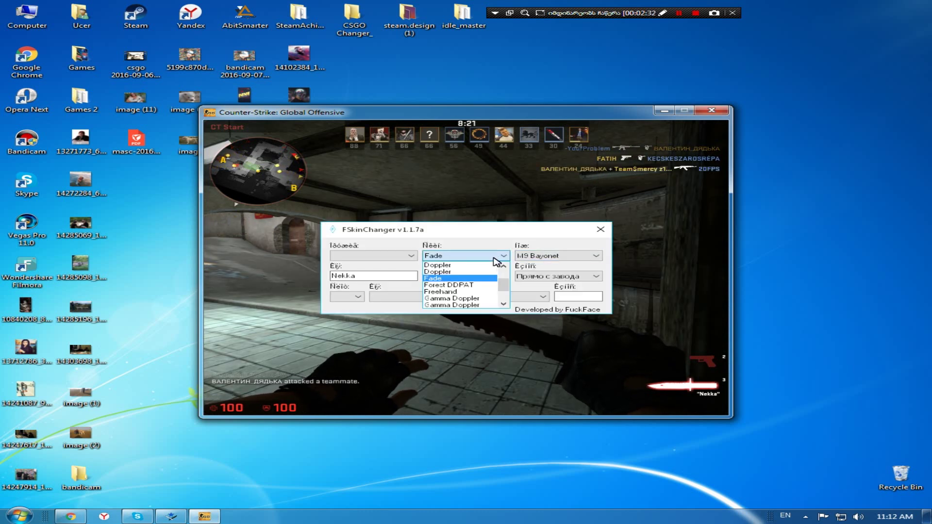
pyautogui.click(497, 257)
pyautogui.click(534, 261)
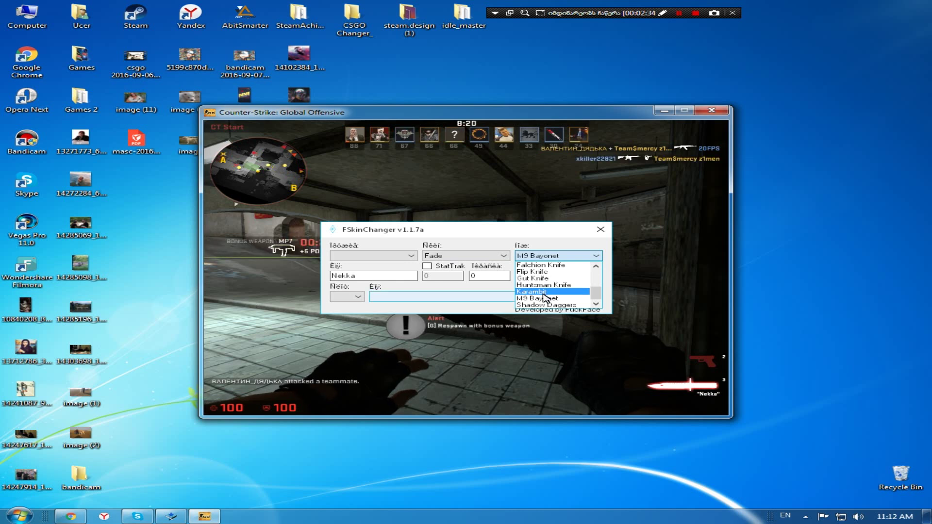
pyautogui.click(544, 292)
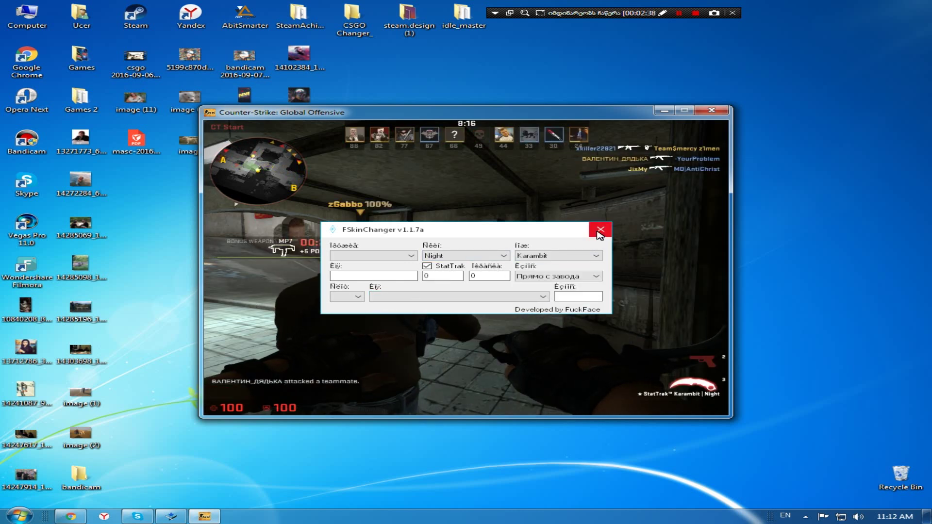
# Name the Karambit 00000000 and close the FSkinChanger window
pyautogui.click(387, 275)
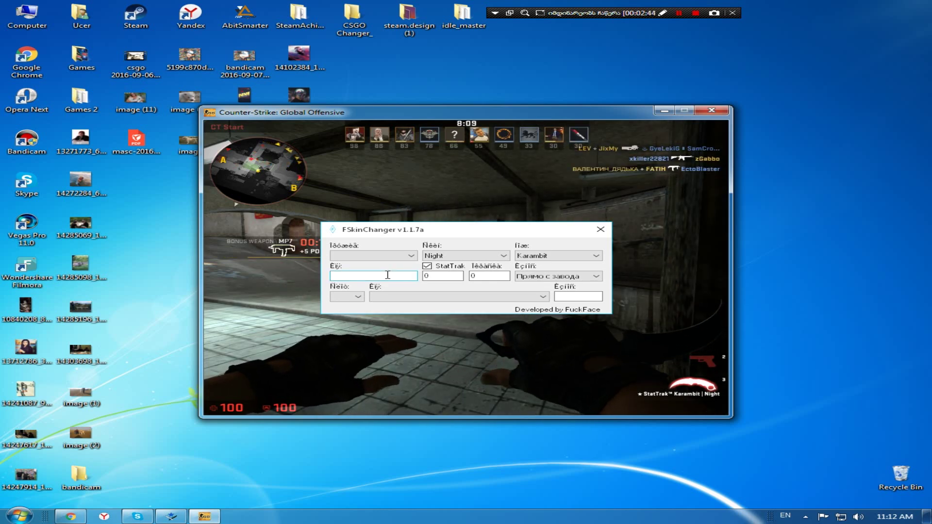
pyautogui.write('00000000')
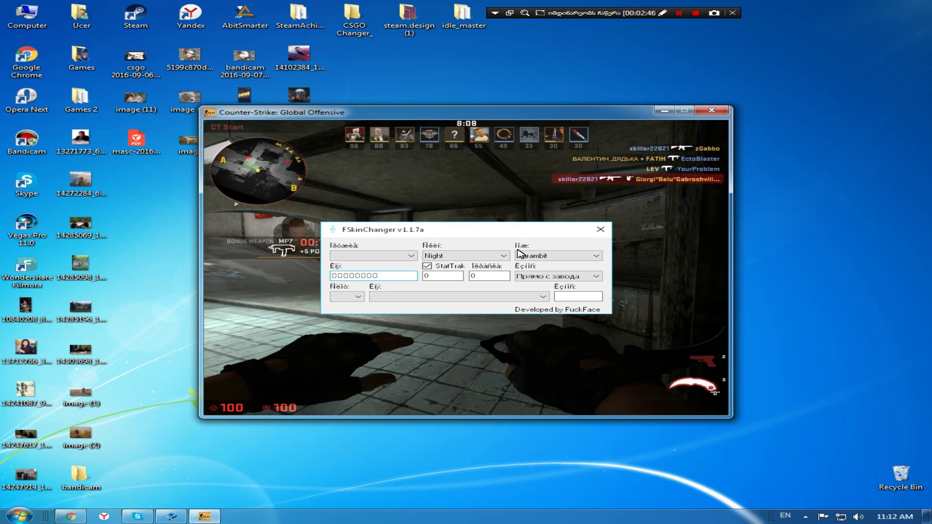
pyautogui.moveTo(589, 233); pyautogui.dragTo(592, 232)
pyautogui.click(604, 228)
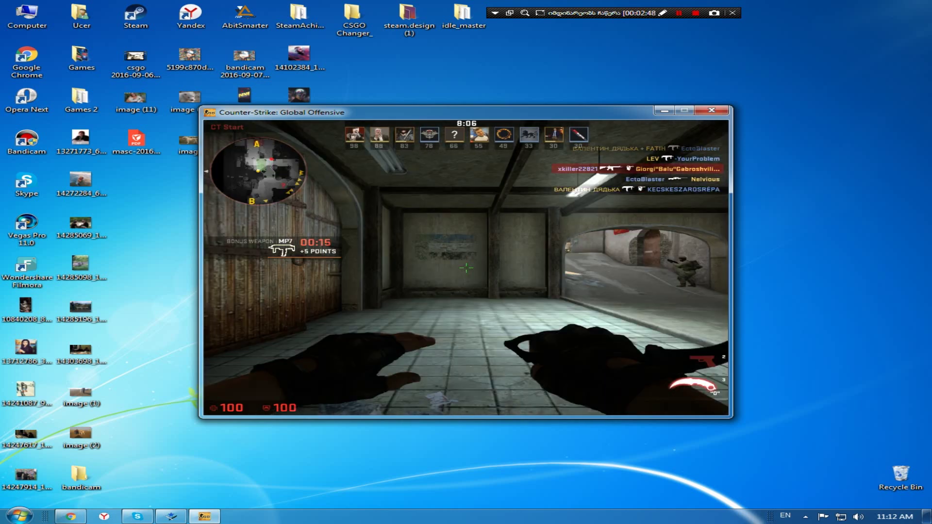
# Compare the Karambit with the pistol in play and respawn with the MP7 bonus weapon
pyautogui.press('3')
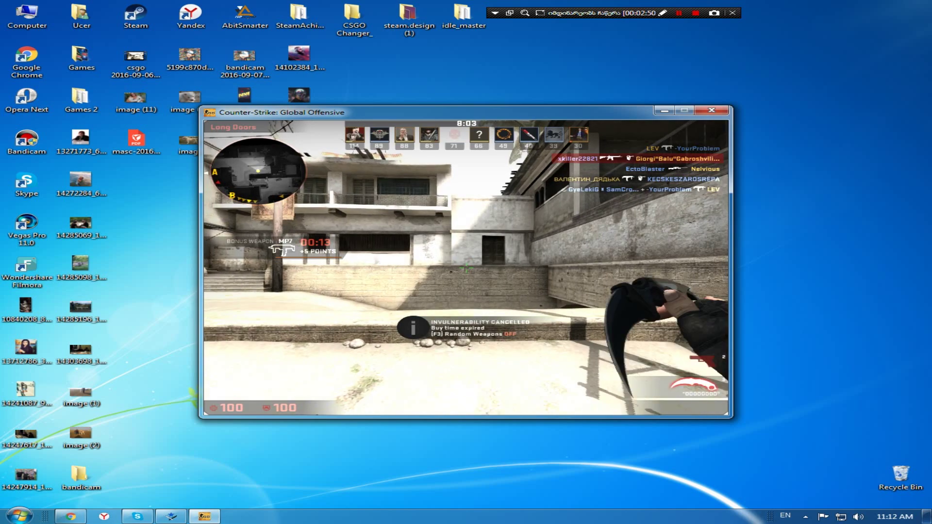
pyautogui.press('2')
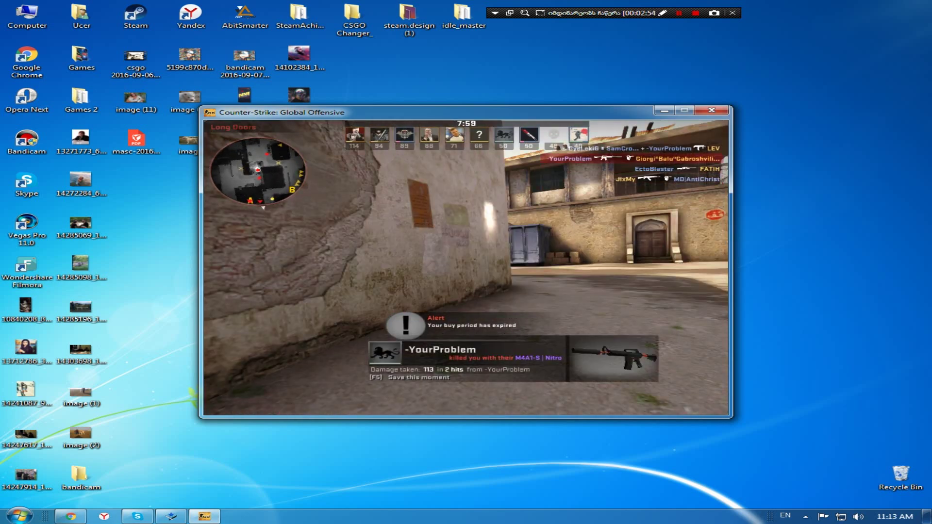
pyautogui.press('3')
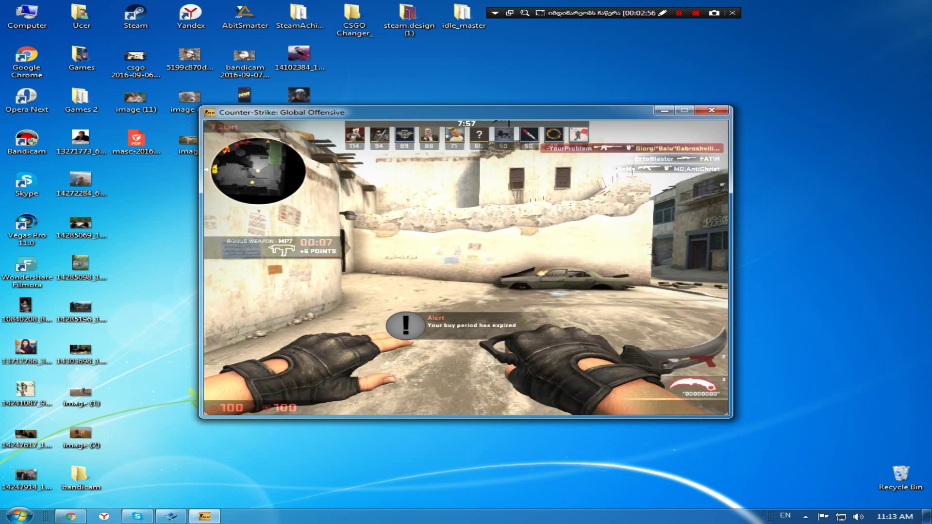
pyautogui.press('g')
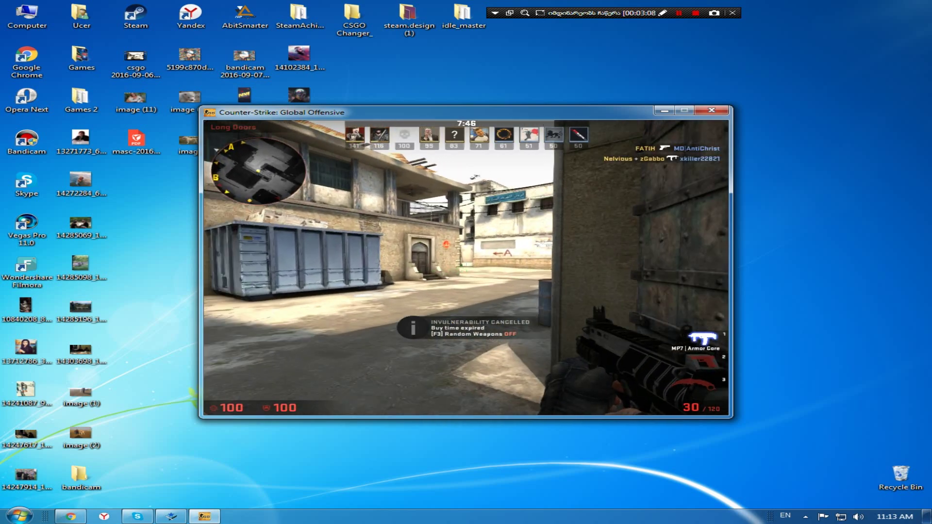
# Move through the Long A area, alternating between the MP7 and the Karambit to examine their skins
pyautogui.press('w')
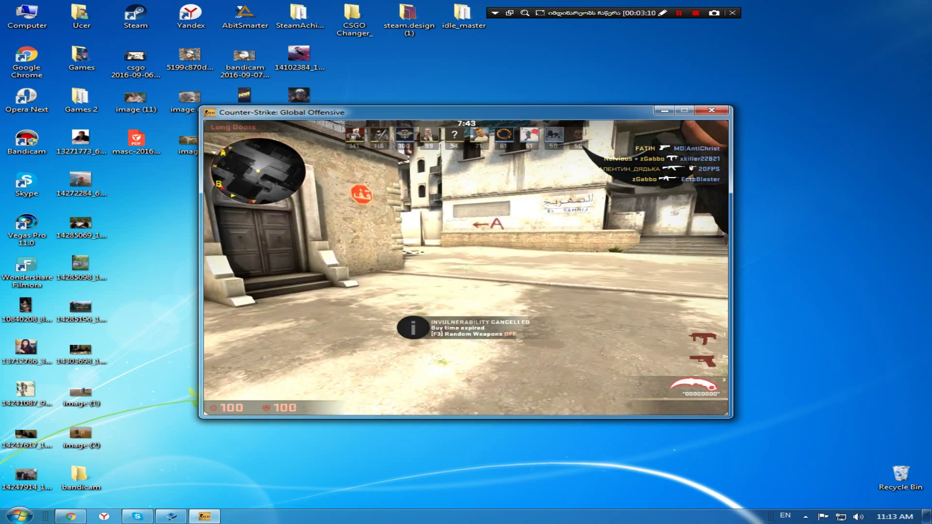
pyautogui.press('1')
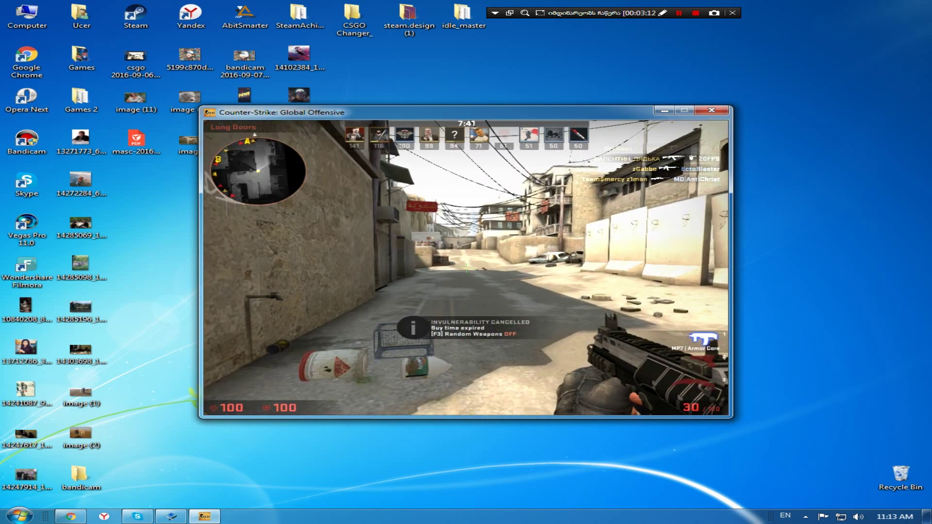
pyautogui.press('3')
pyautogui.press('1')
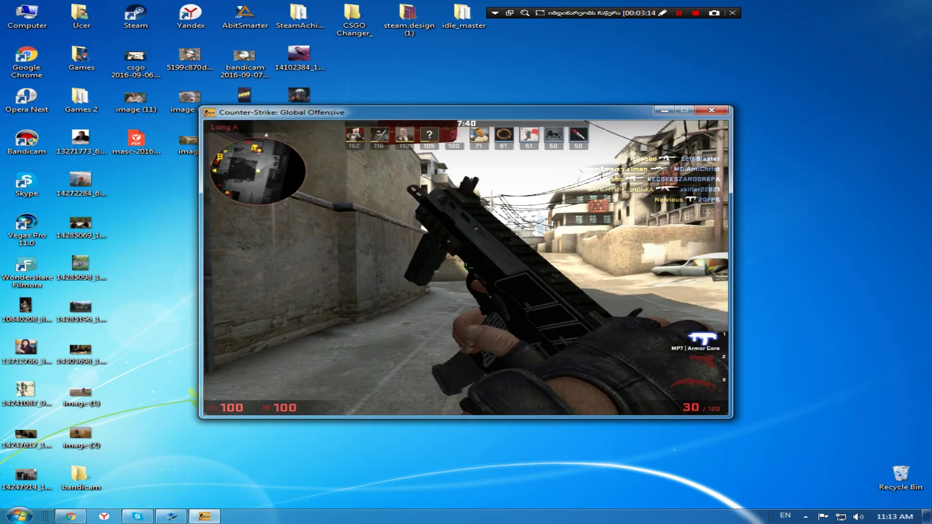
pyautogui.press('w')
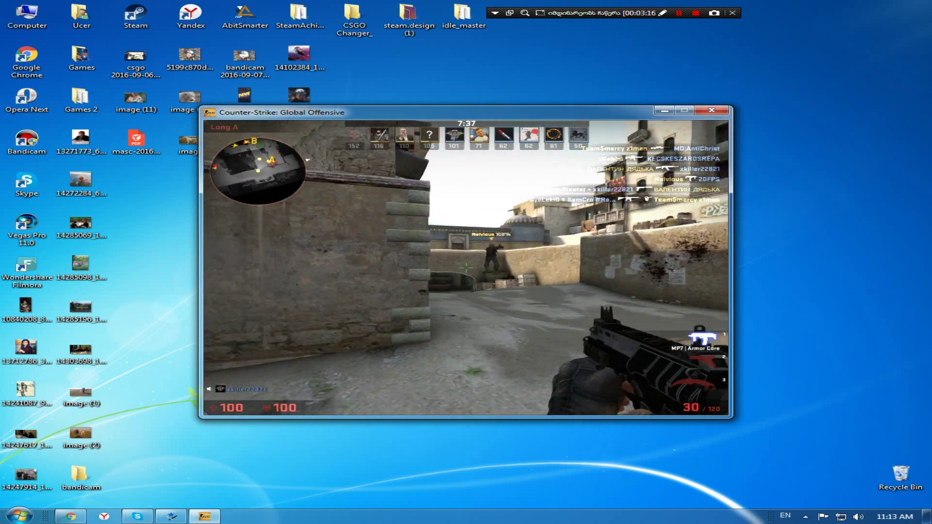
pyautogui.press('3')
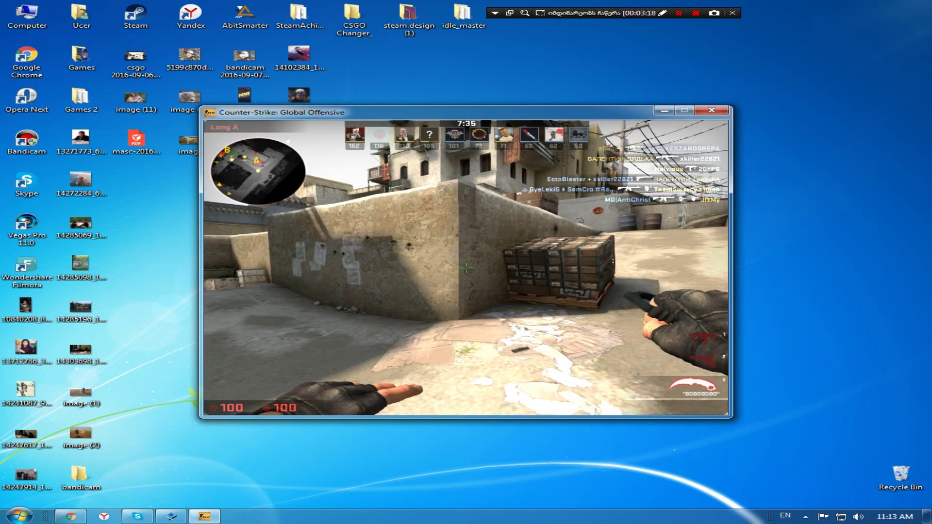
pyautogui.press('space')
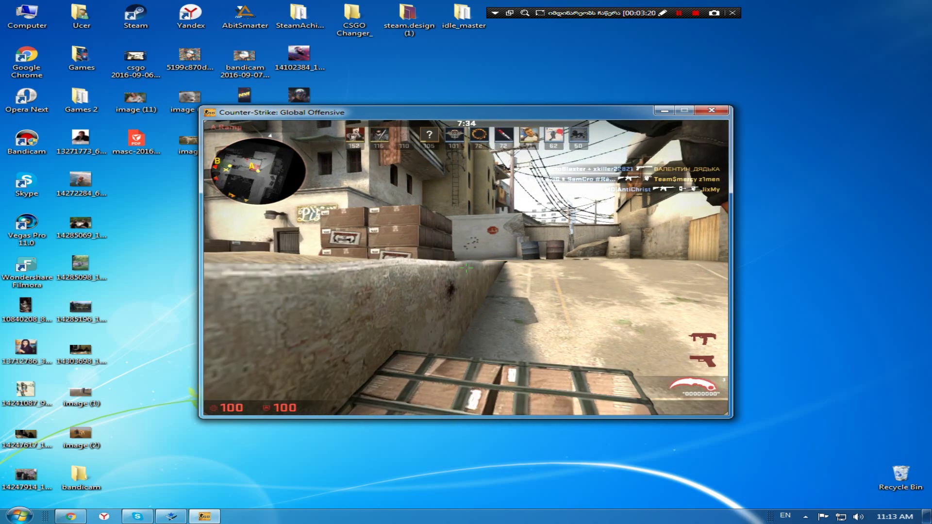
# Bring up the in-game menu and minimize all windows to show the desktop
pyautogui.press('Escape')
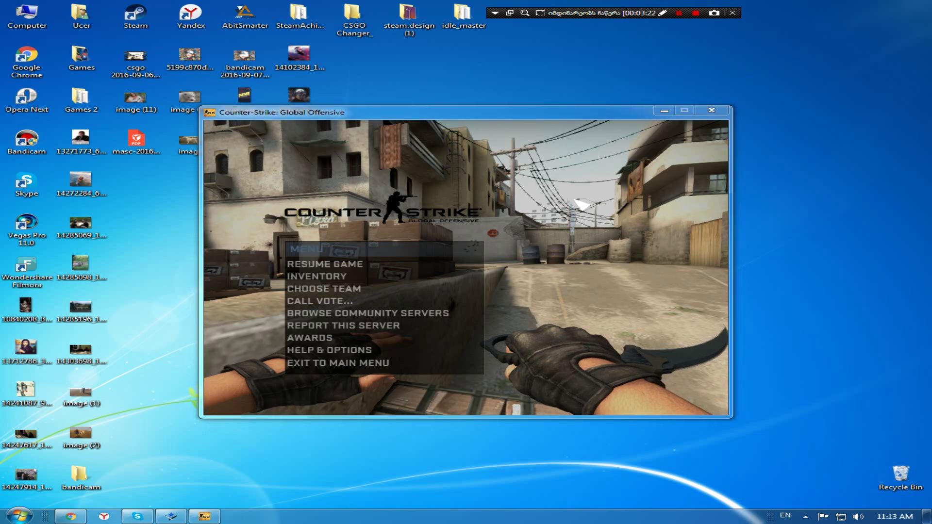
pyautogui.press('super+d')
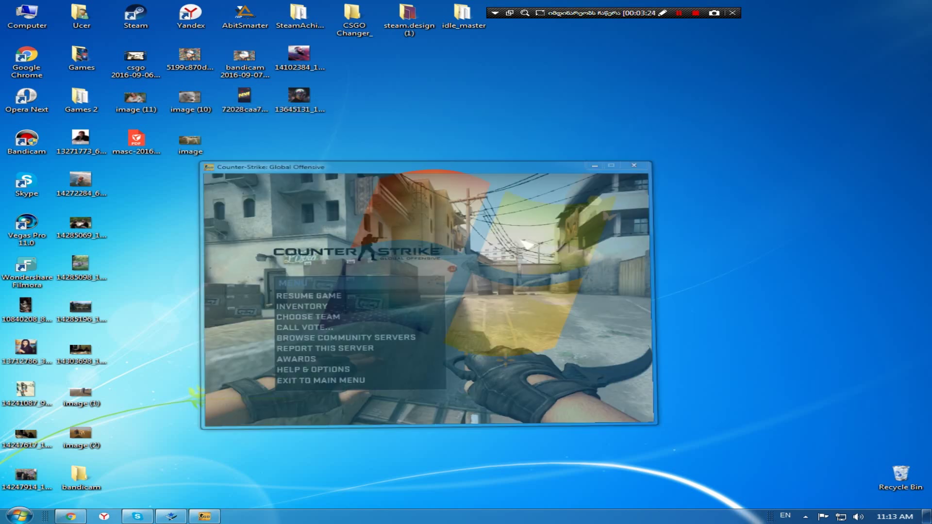